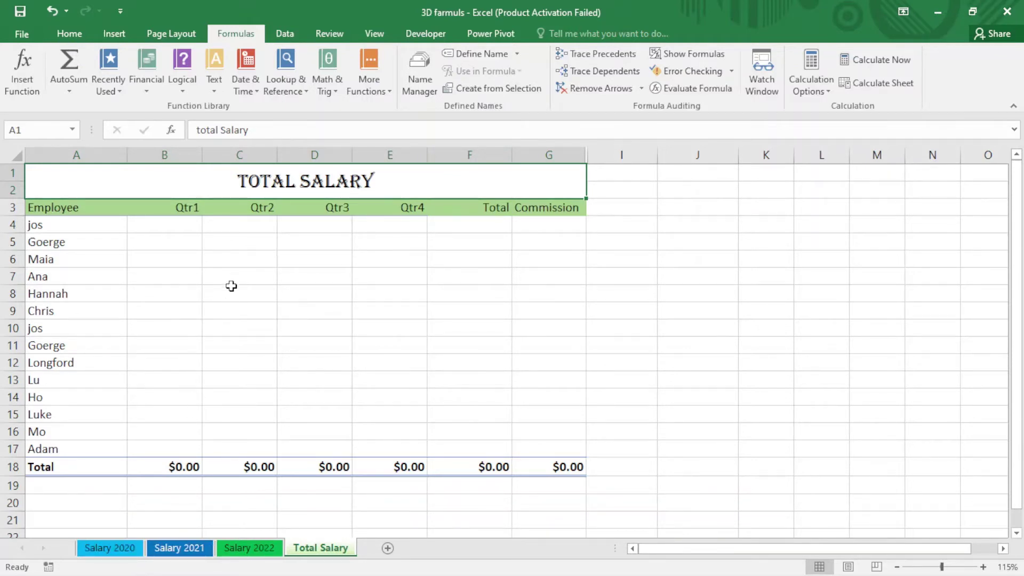
Enter a formula in B4 of Total Salary that adds cell B4 of the Salary 2020, Salary 2021 and Salary 2022 sheets with plus signs
{"action": "left_click", "coordinate": [166, 224]}
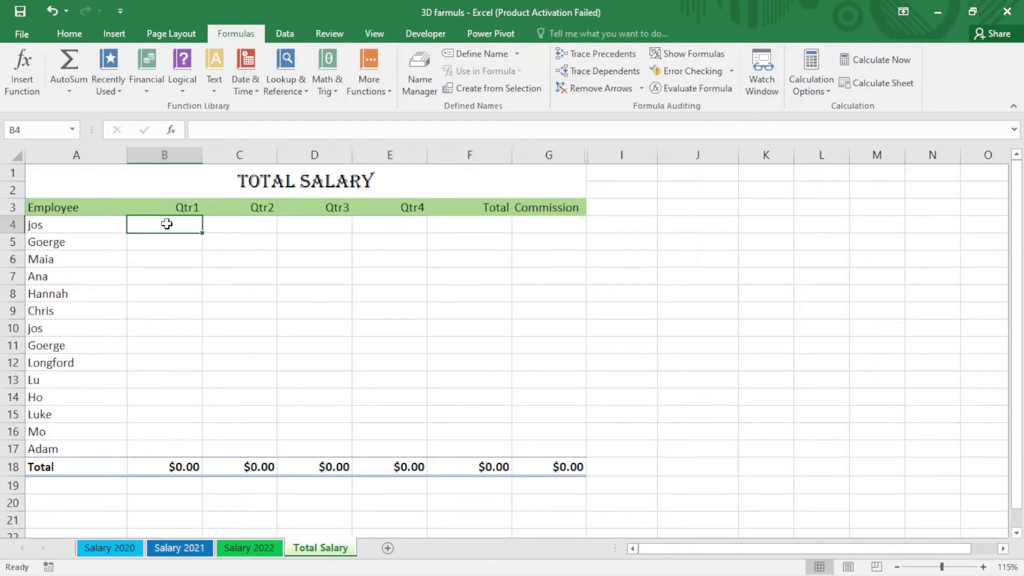
{"action": "type", "text": "="}
{"action": "left_click", "coordinate": [101, 543]}
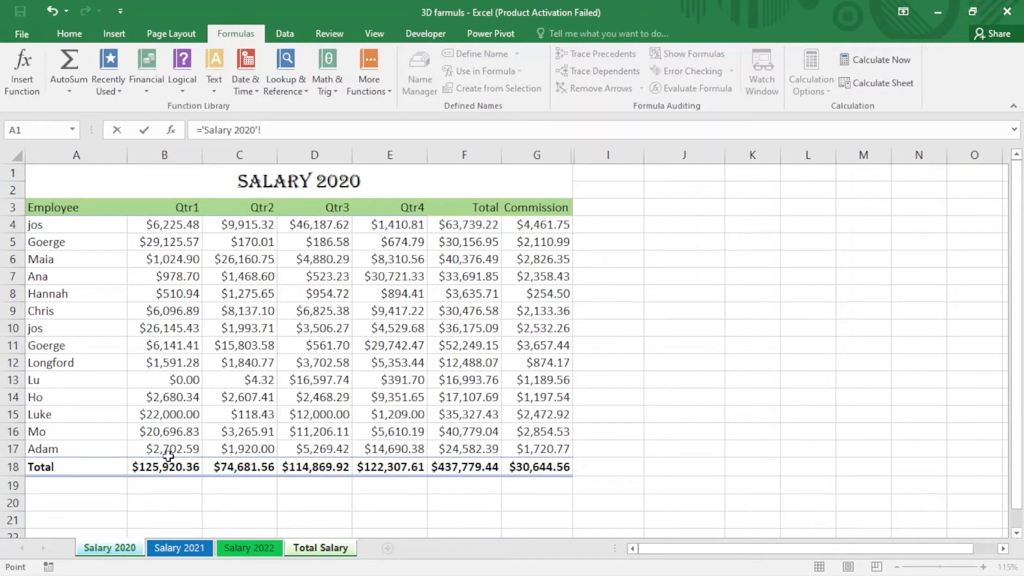
{"action": "left_click", "coordinate": [156, 227]}
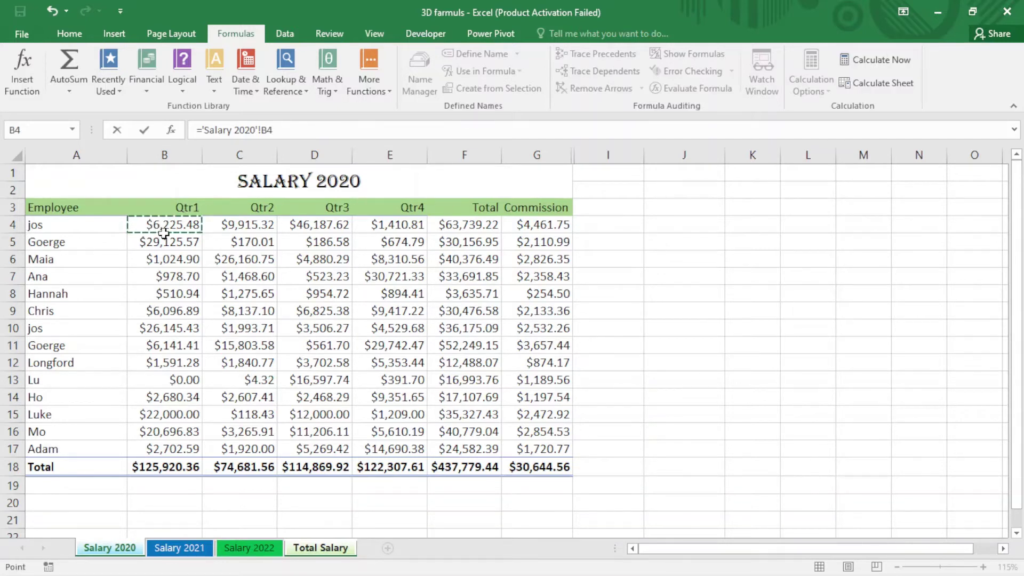
{"action": "type", "text": "+"}
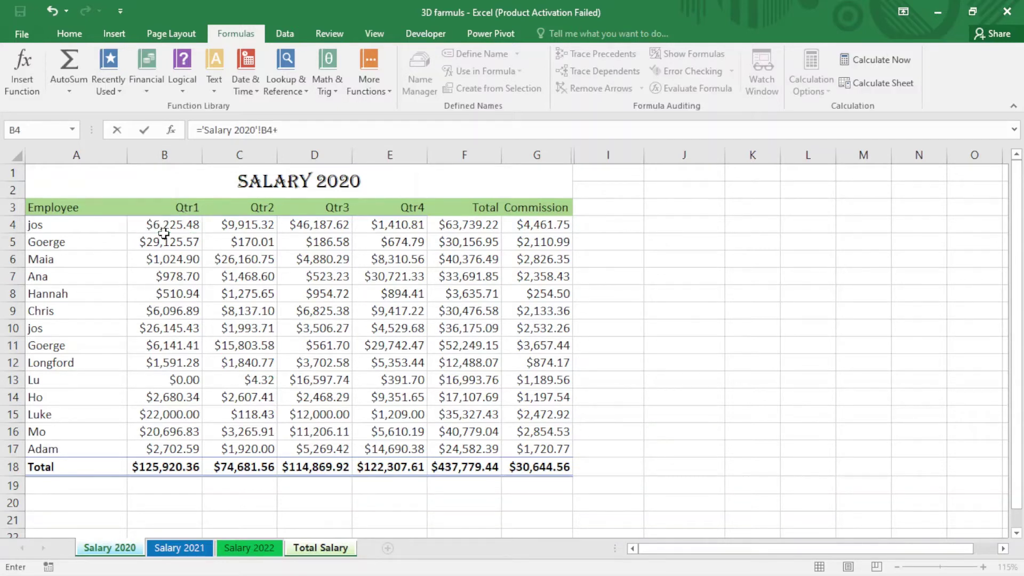
{"action": "left_click", "coordinate": [178, 548]}
{"action": "left_click", "coordinate": [185, 225]}
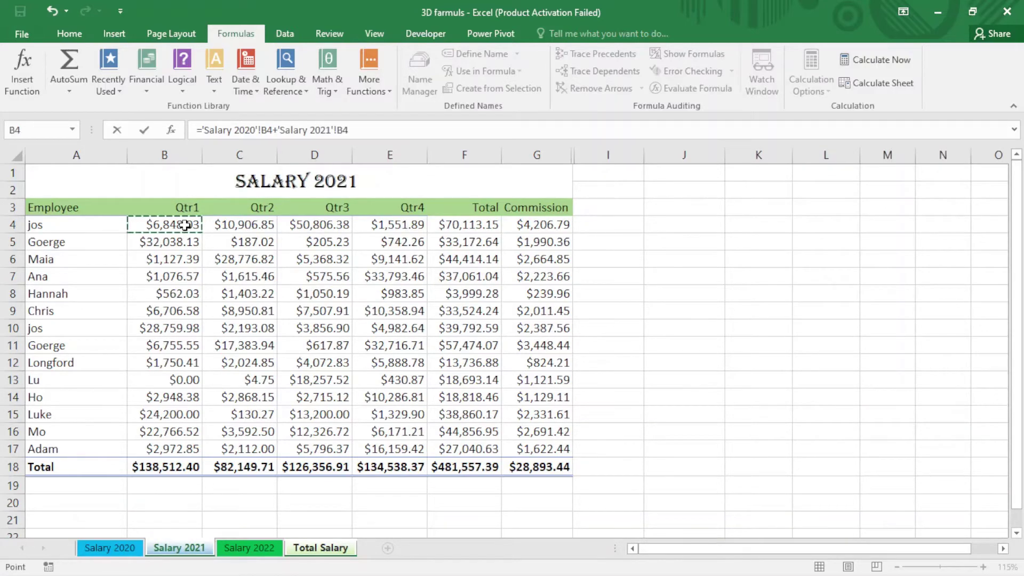
{"action": "type", "text": "+"}
{"action": "left_click", "coordinate": [254, 549]}
{"action": "left_click", "coordinate": [199, 225]}
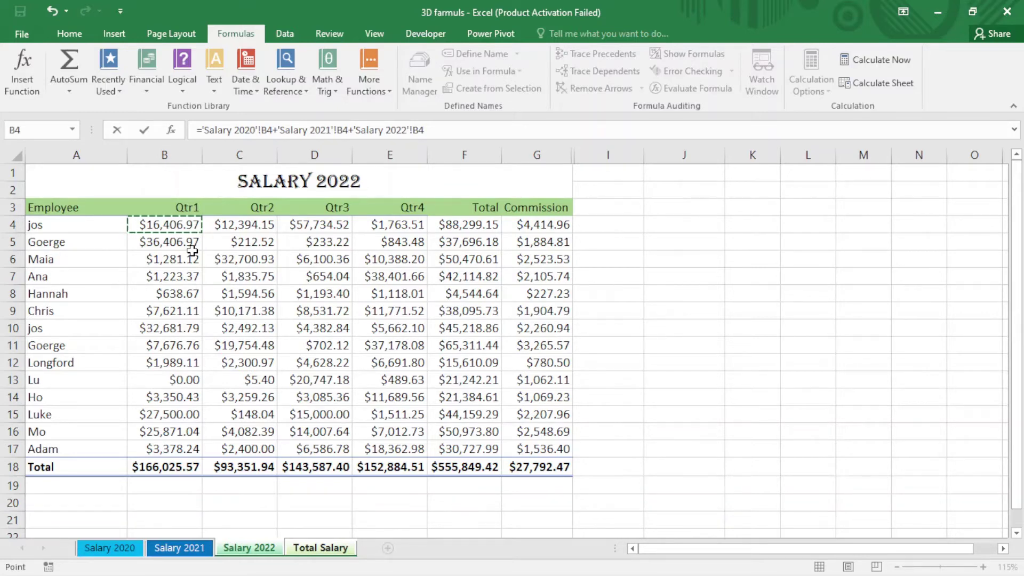
{"action": "key", "text": "Return"}
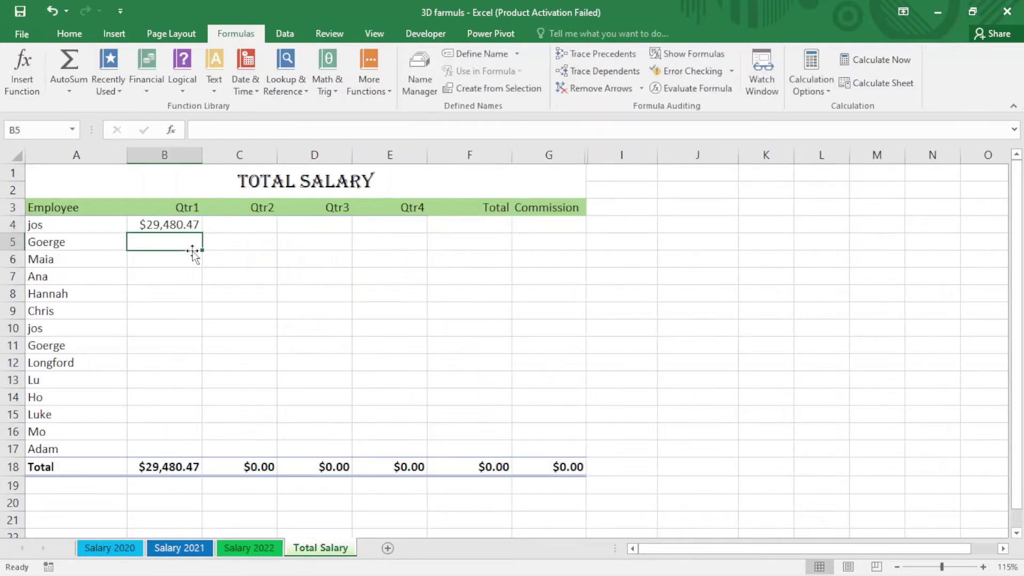
Fill the B4 addition formula across to column G and down to row 17, and clear the contents of B4:G17
{"action": "left_click", "coordinate": [161, 223]}
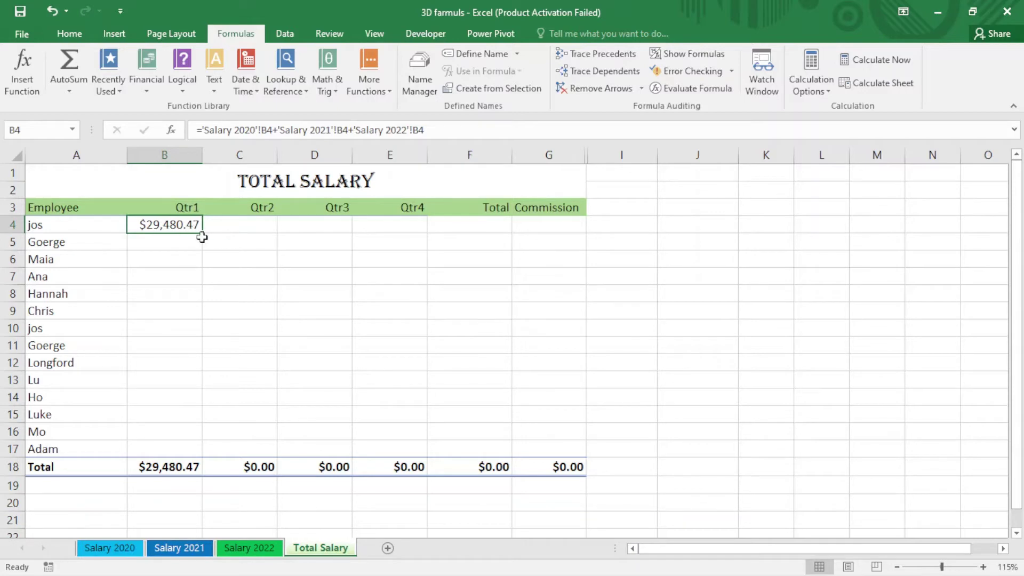
{"action": "left_click_drag", "start_coordinate": [202, 235], "coordinate": [571, 235]}
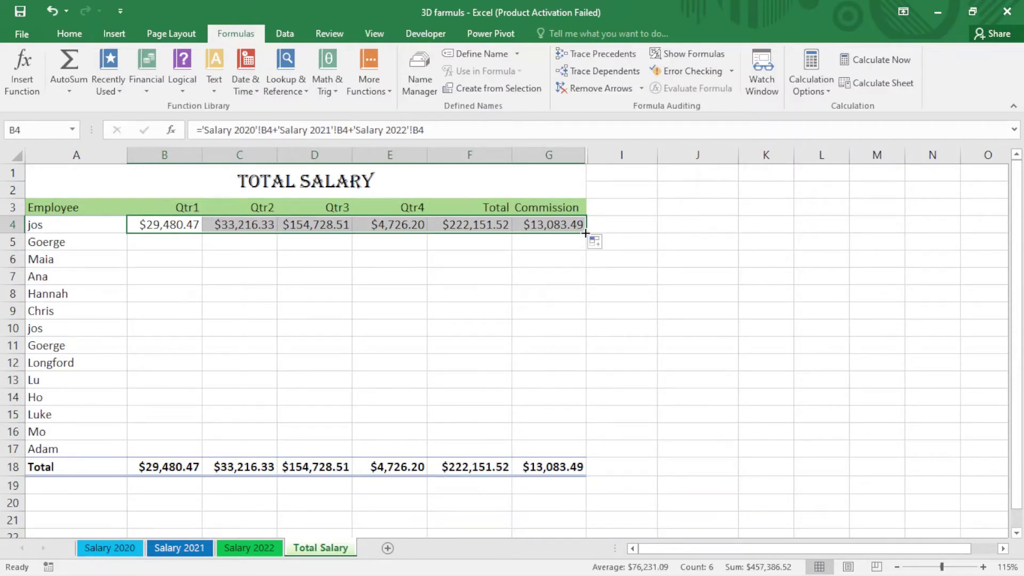
{"action": "left_click_drag", "start_coordinate": [587, 235], "coordinate": [601, 458]}
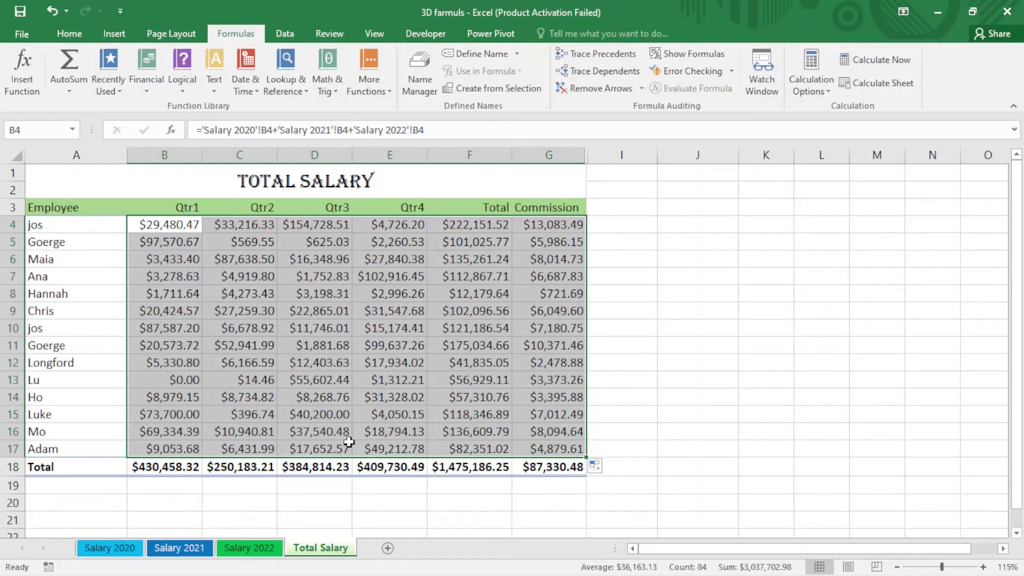
{"action": "key", "text": "Delete"}
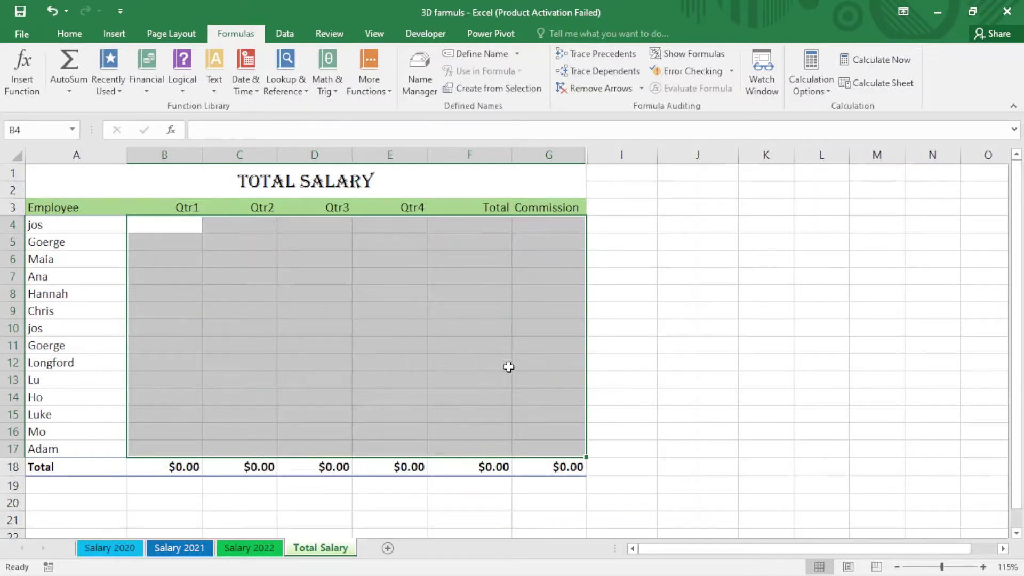
{"action": "left_click", "coordinate": [531, 348]}
Enter the 3D formula =SUM('Salary 2020:Salary 2022'!B4) in cell B4 of the Total Salary sheet
{"action": "left_click", "coordinate": [174, 226]}
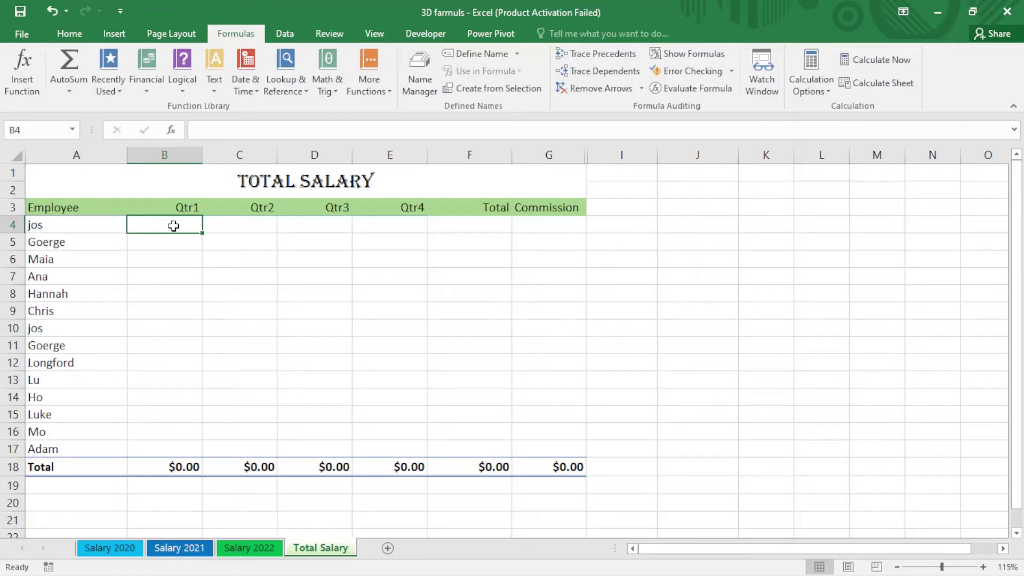
{"action": "type", "text": "="}
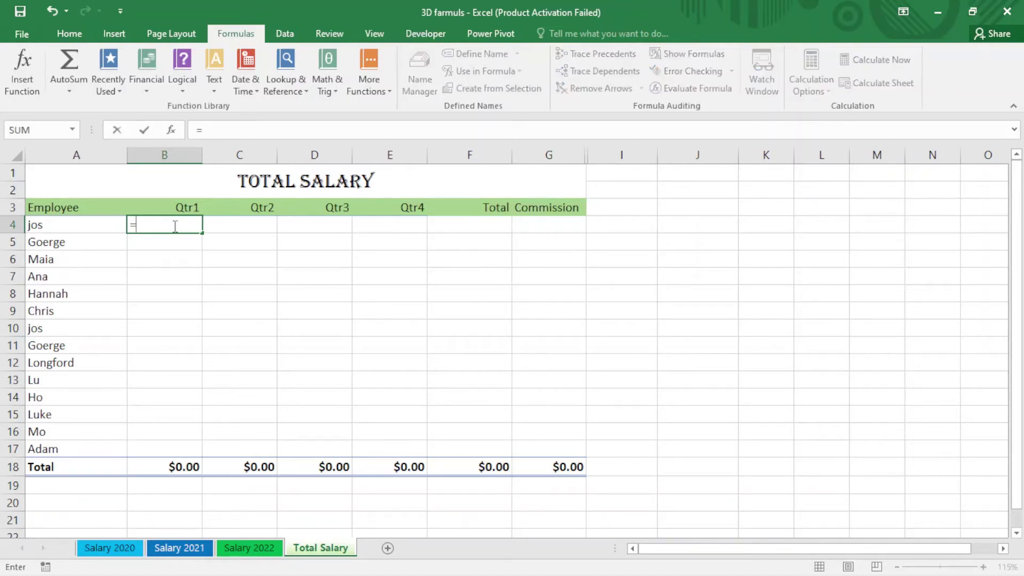
{"action": "type", "text": "s"}
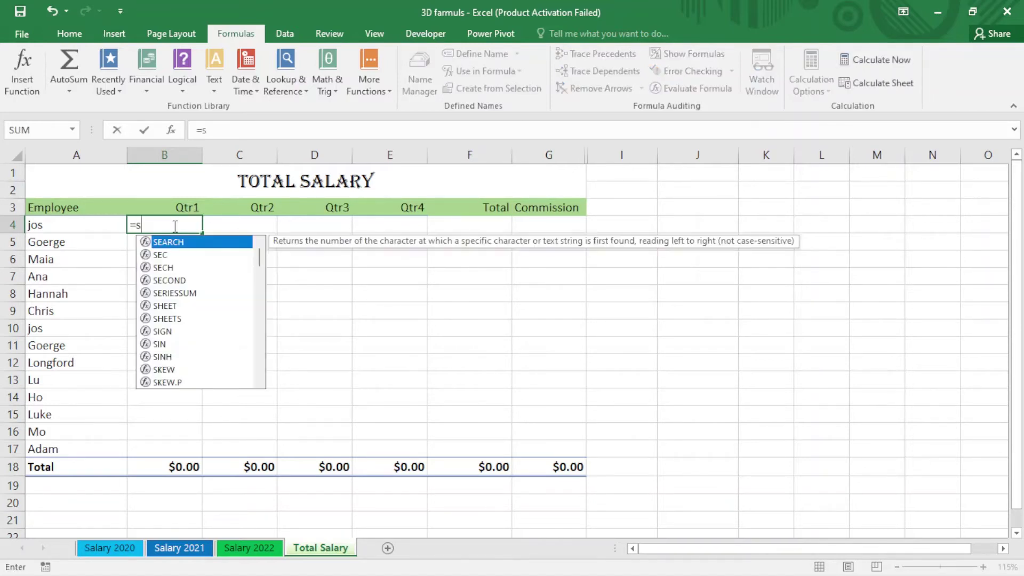
{"action": "type", "text": "um"}
{"action": "key", "text": "Tab"}
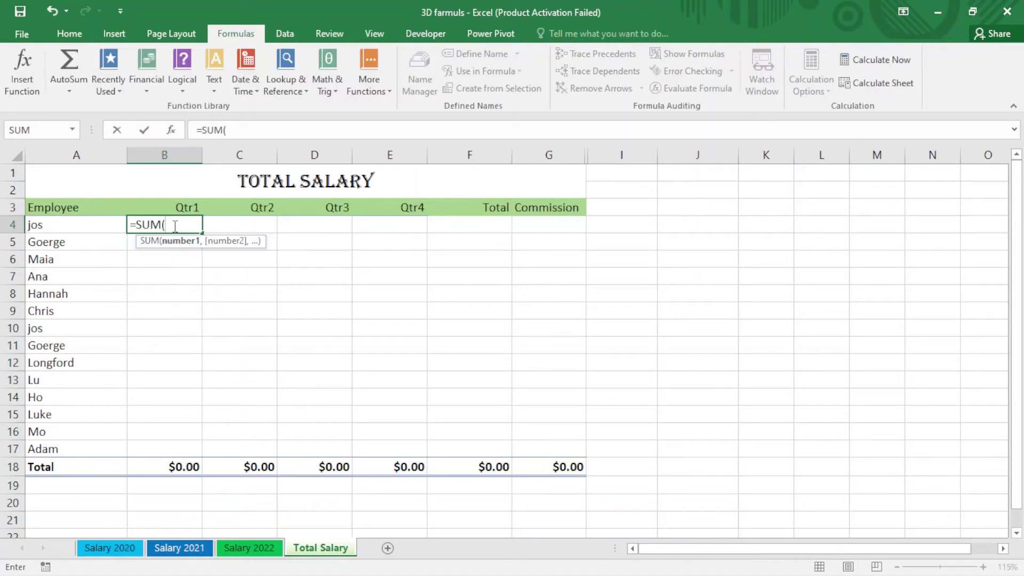
{"action": "left_click", "coordinate": [96, 549]}
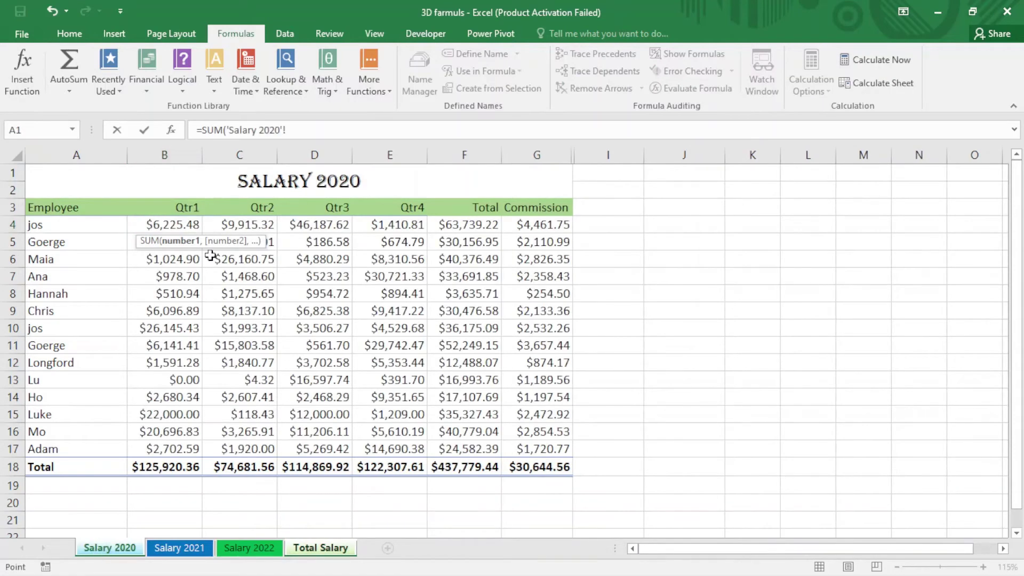
{"action": "left_click", "coordinate": [173, 230]}
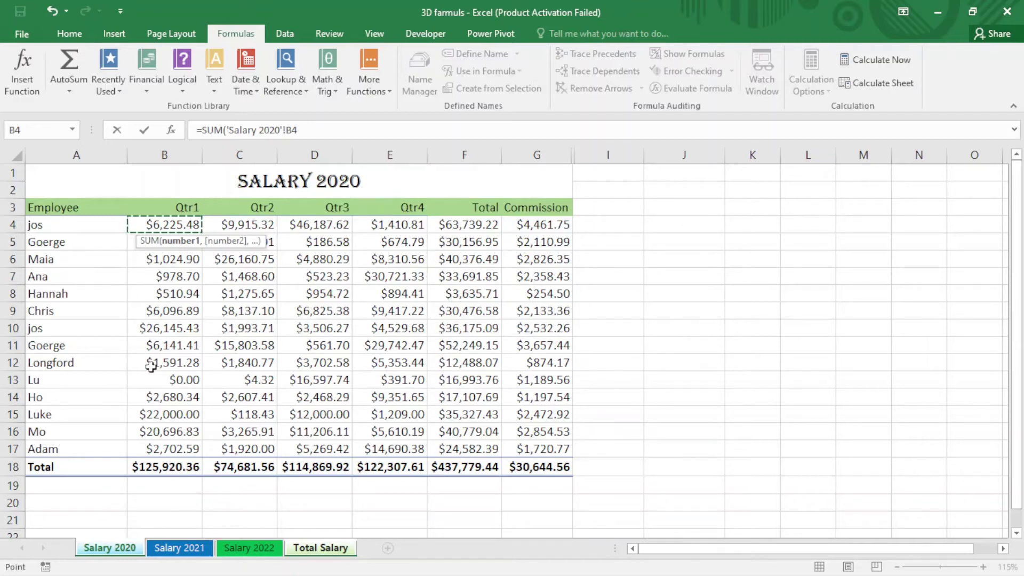
{"action": "left_click", "coordinate": [256, 549], "text": "shift"}
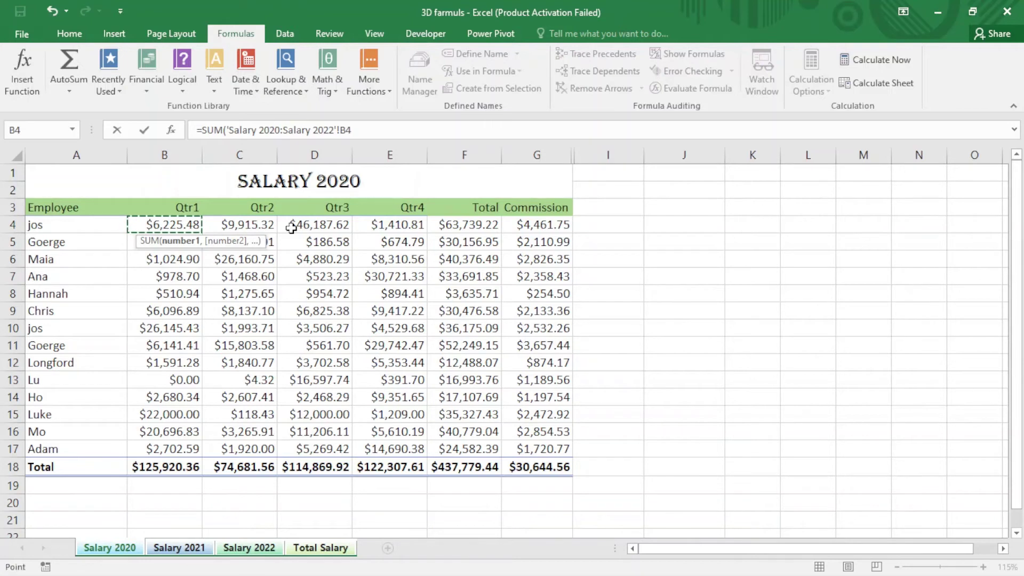
{"action": "key", "text": "Return"}
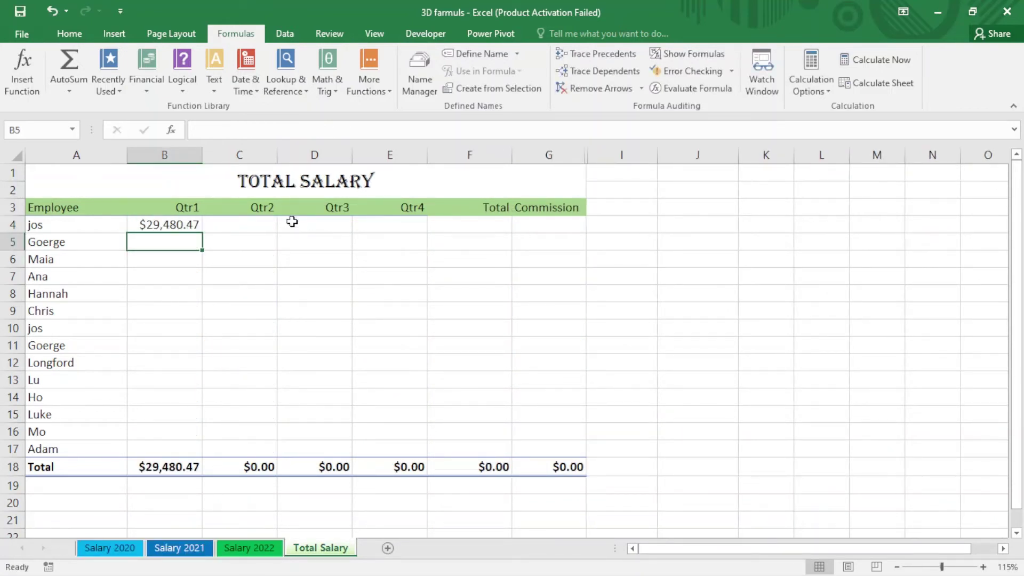
Fill the 3D SUM formula from B4 across to column G and down to row 17, and inspect the formula in D8
{"action": "left_click", "coordinate": [157, 226]}
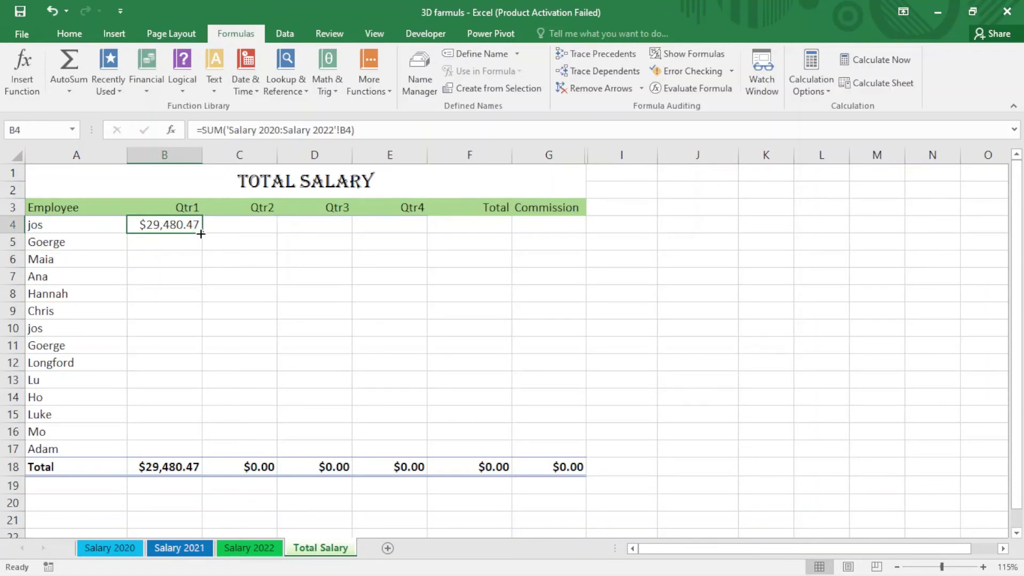
{"action": "left_click_drag", "start_coordinate": [203, 229], "coordinate": [569, 446]}
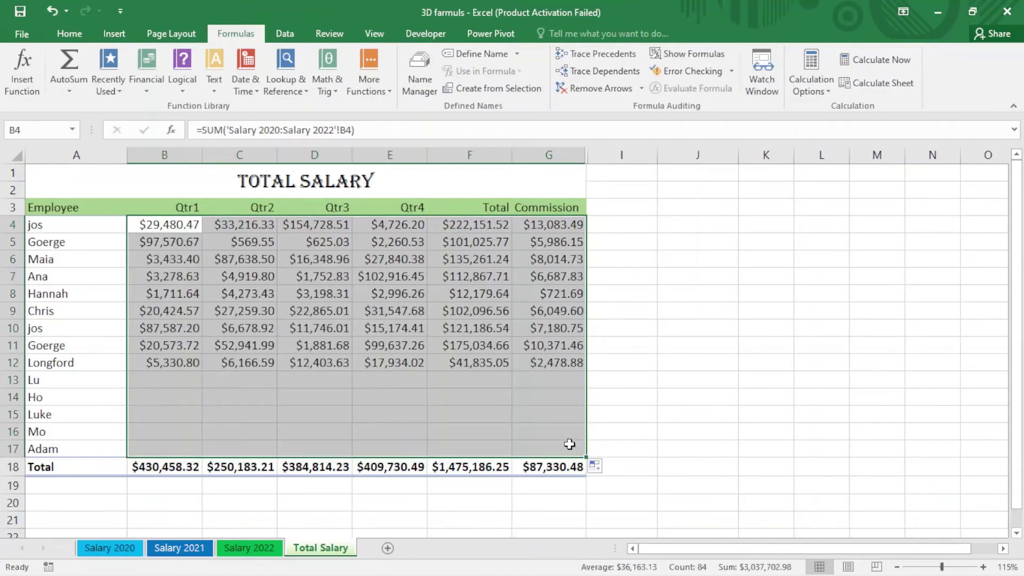
{"action": "left_click", "coordinate": [286, 288]}
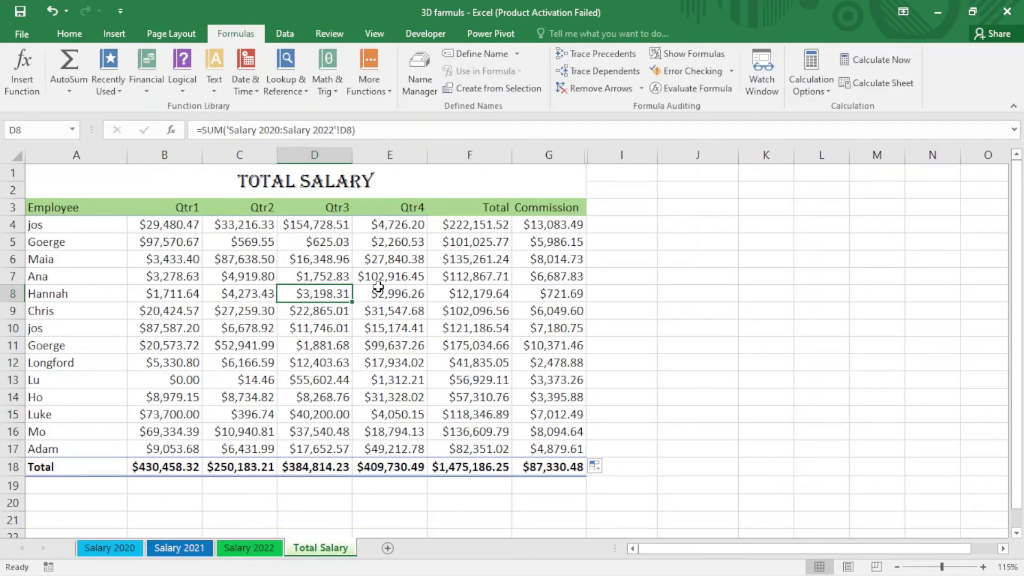
Move the Salary 2021 sheet between Salary 2022 and Total Salary, and check the figures on the Total Salary sheet
{"action": "left_click", "coordinate": [231, 188]}
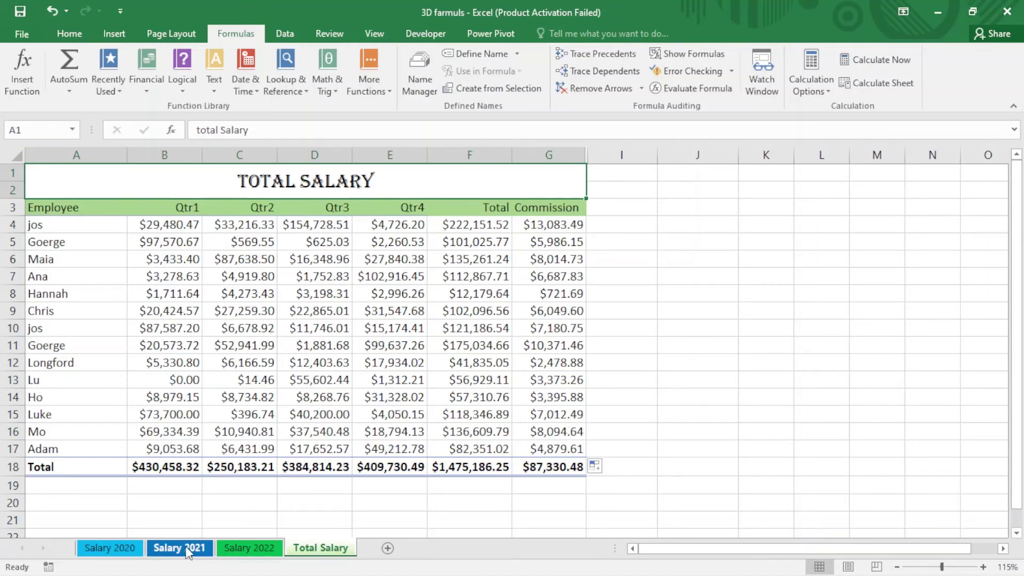
{"action": "left_click_drag", "start_coordinate": [171, 552], "coordinate": [293, 549]}
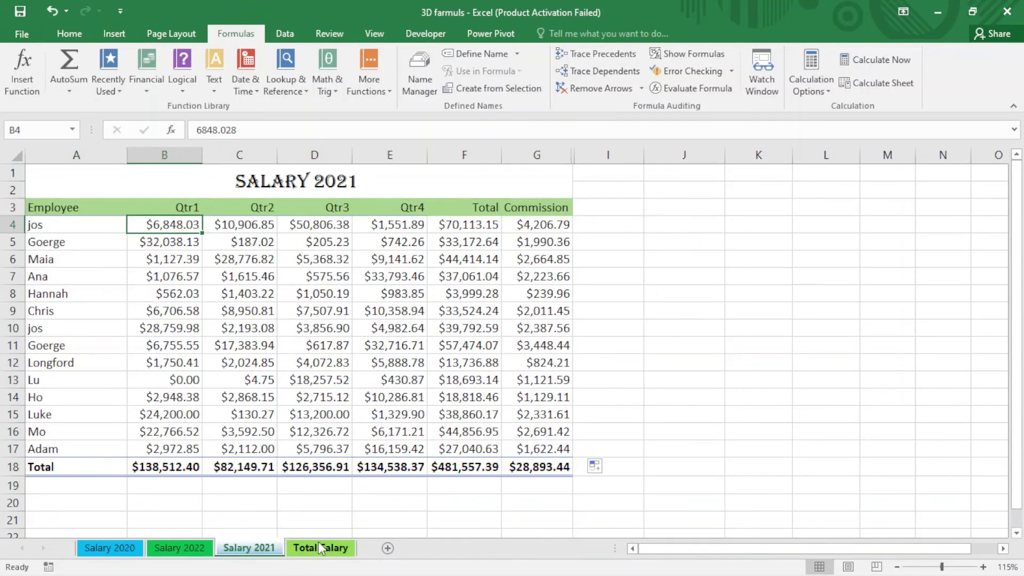
{"action": "left_click", "coordinate": [319, 548]}
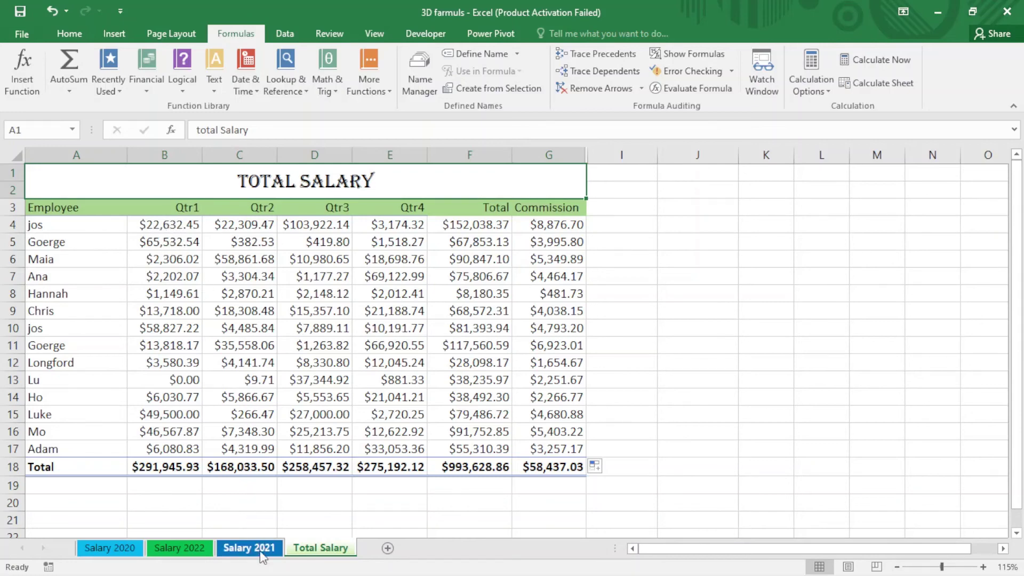
Move the Salary 2021 sheet back between Salary 2020 and Salary 2022, and inspect cell D8 on the Total Salary sheet
{"action": "left_click_drag", "start_coordinate": [258, 552], "coordinate": [149, 547]}
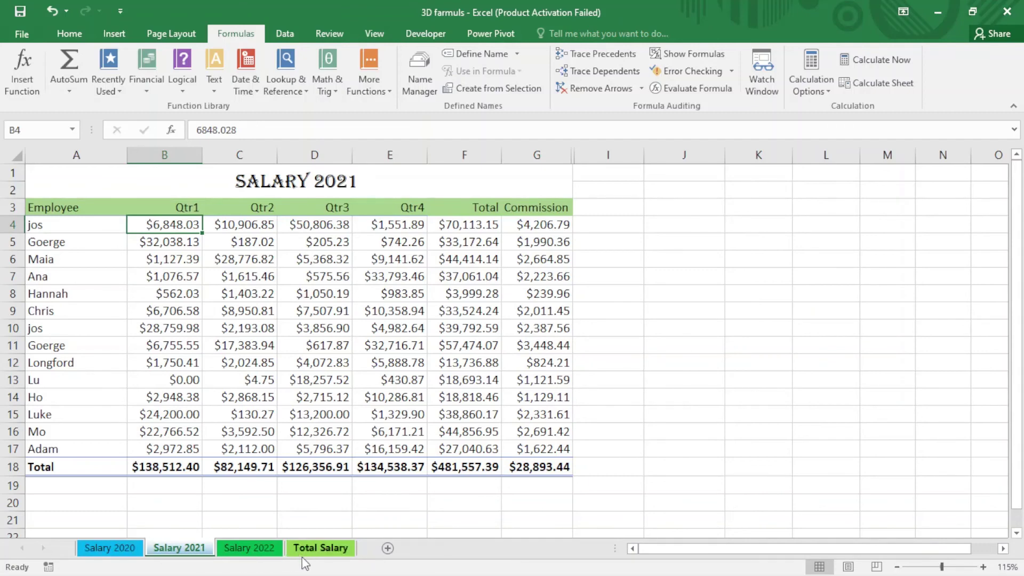
{"action": "left_click", "coordinate": [304, 549]}
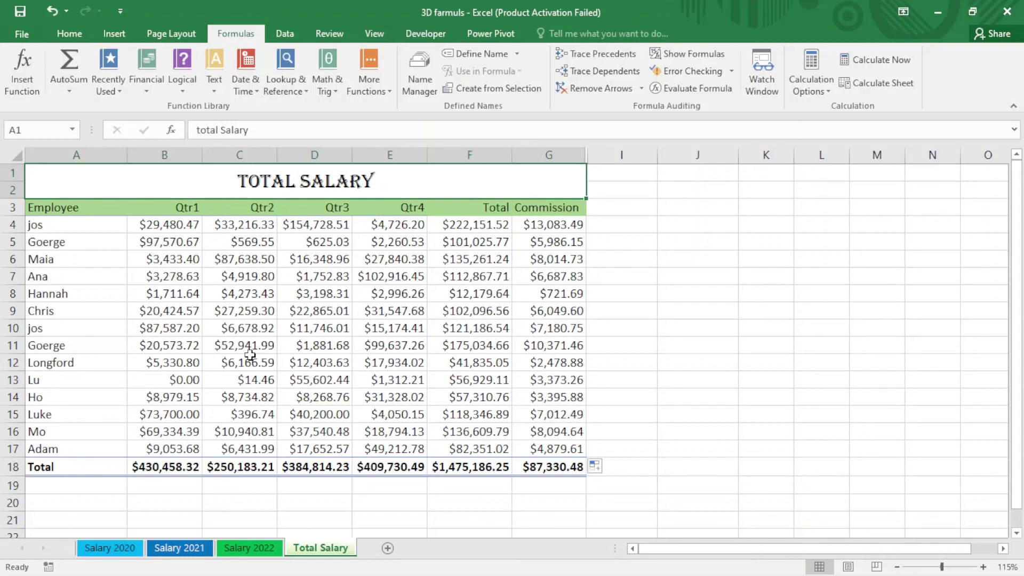
{"action": "left_click", "coordinate": [336, 293]}
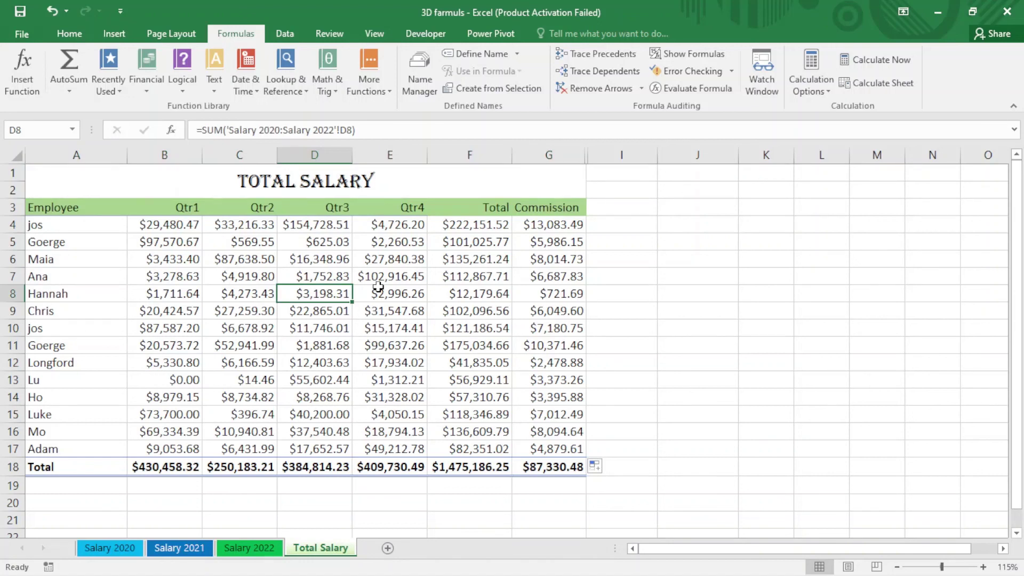